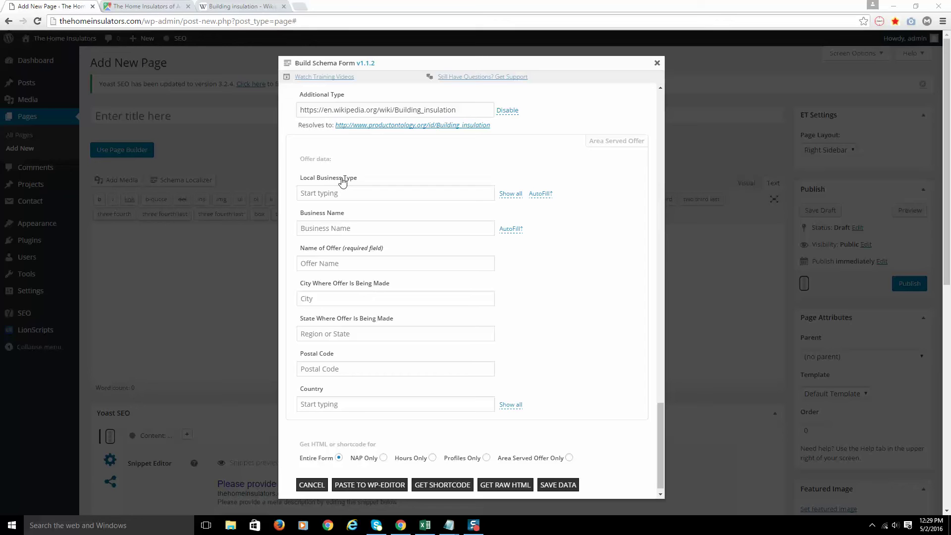
Autofill Local Business Type as Contractor and Business Name as The Home Insulators of Armonk
{"action": "left_click", "coordinate": [539, 196]}
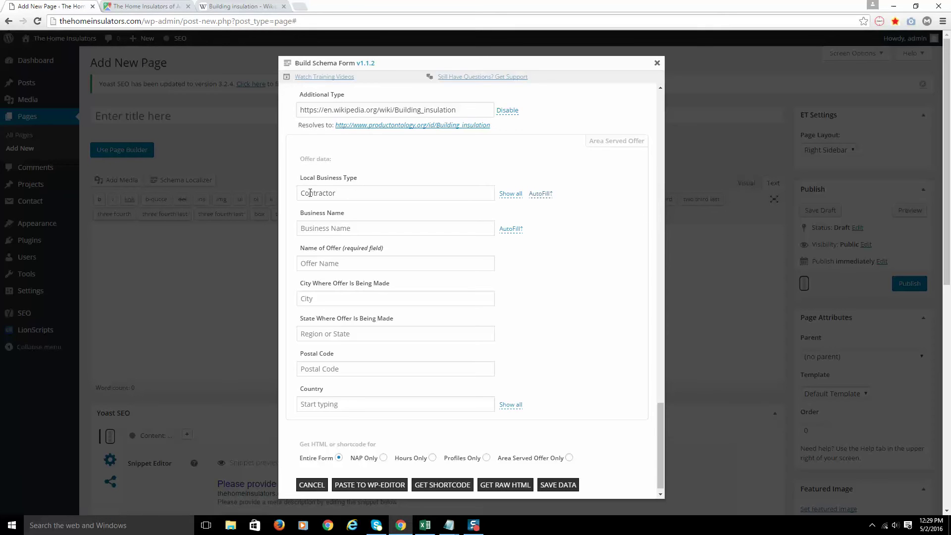
{"action": "left_click", "coordinate": [512, 229]}
Close the Maps share dialog and search Google for 'armonk ny'
{"action": "left_click", "coordinate": [160, 7]}
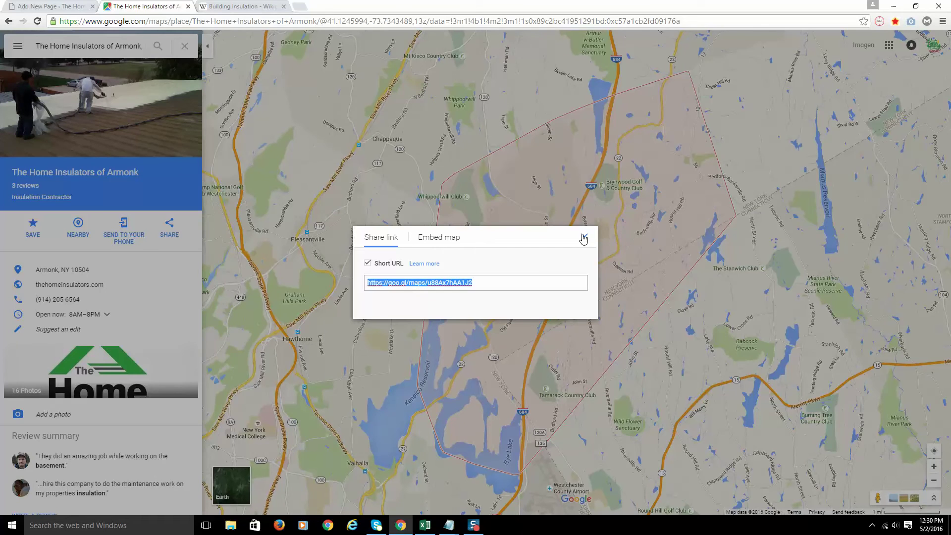
{"action": "left_click", "coordinate": [584, 237]}
{"action": "left_click", "coordinate": [341, 22]}
{"action": "type", "text": "google.com"}
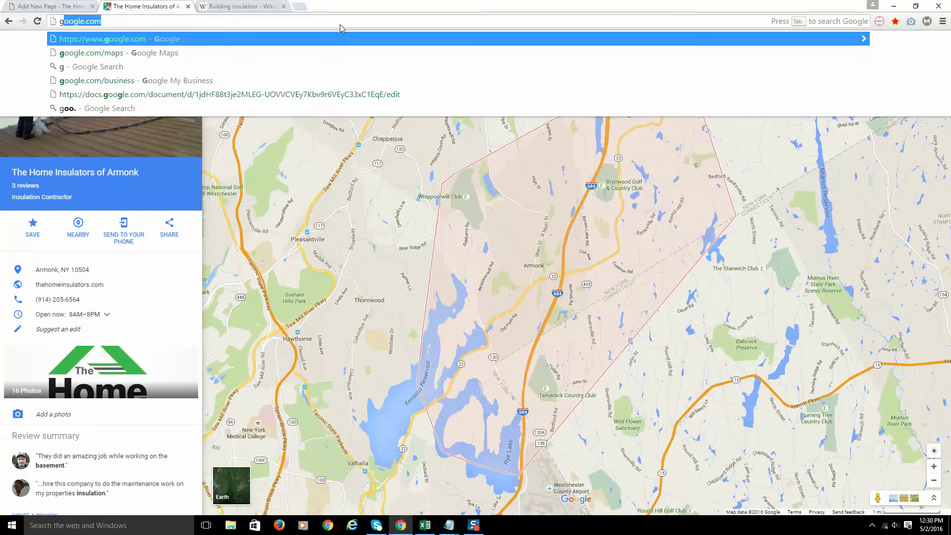
{"action": "key", "text": "Return"}
{"action": "type", "text": "arm"}
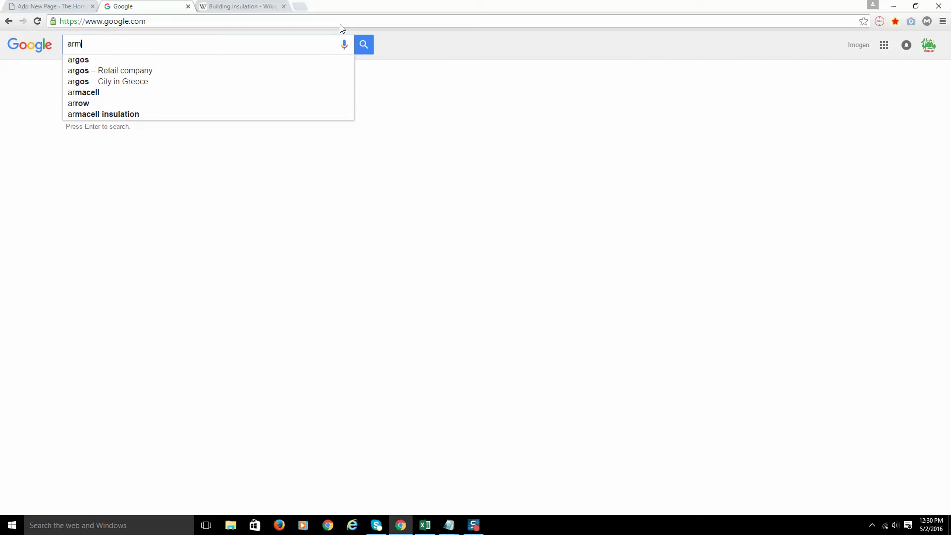
{"action": "type", "text": "onk ny"}
{"action": "key", "text": "Return"}
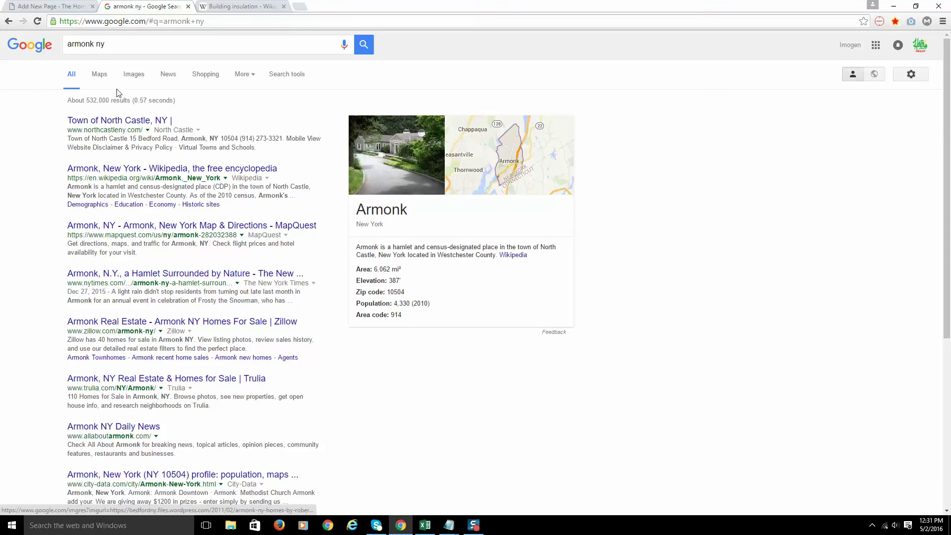
Open Armonk in Google Maps and zoom out to reveal nearby Pleasantville
{"action": "left_click", "coordinate": [501, 174]}
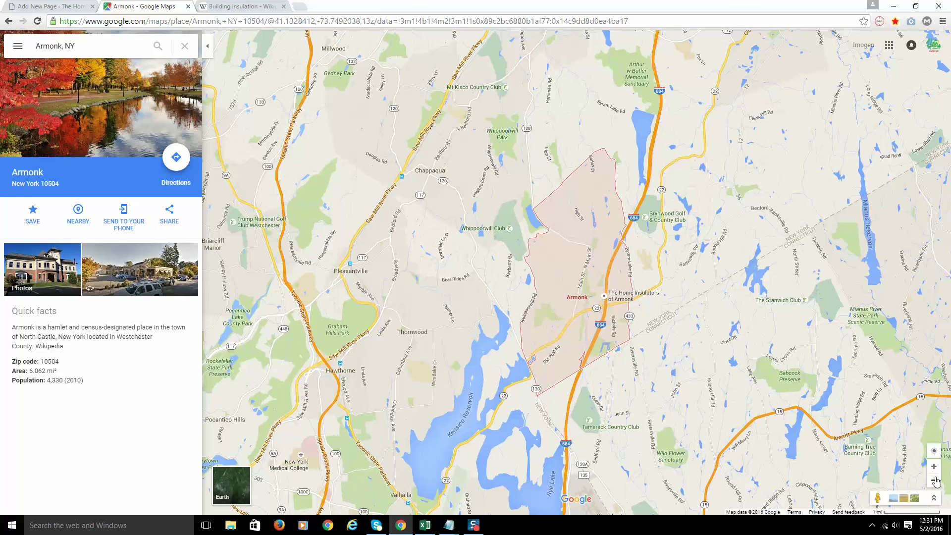
{"action": "left_click", "coordinate": [935, 481]}
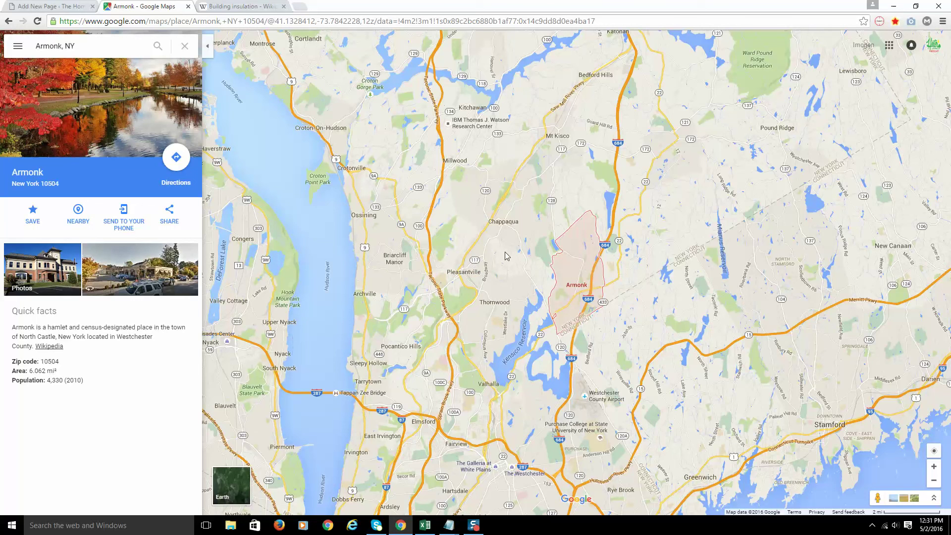
Enter Pleasantville as the offer's city and NY as its state
{"action": "left_click", "coordinate": [55, 9]}
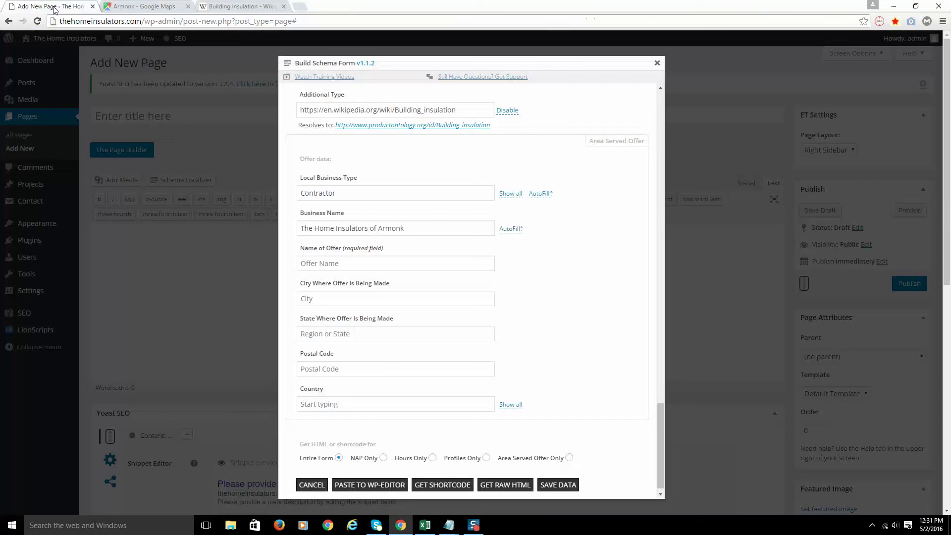
{"action": "left_click", "coordinate": [340, 299]}
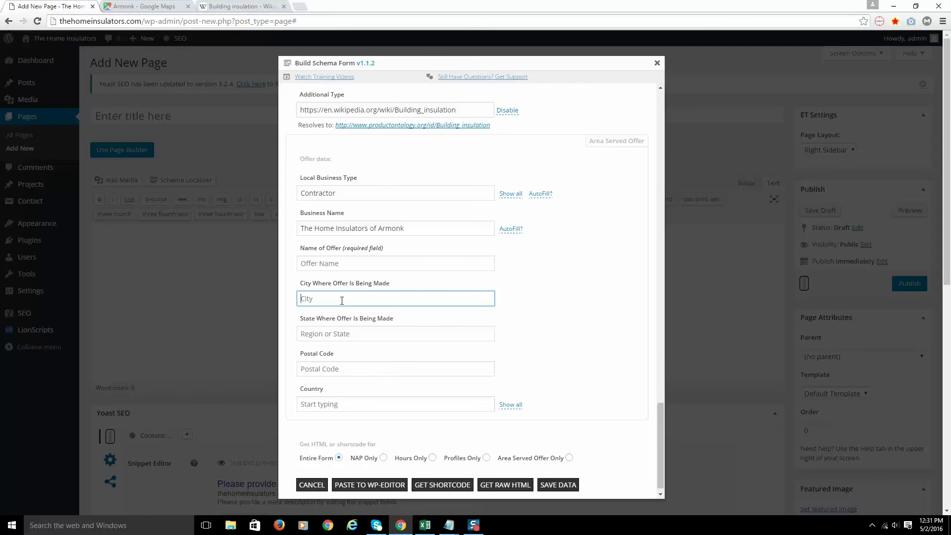
{"action": "type", "text": "Pleasantville"}
{"action": "key", "text": "Tab"}
{"action": "type", "text": "NY"}
{"action": "key", "text": "Tab"}
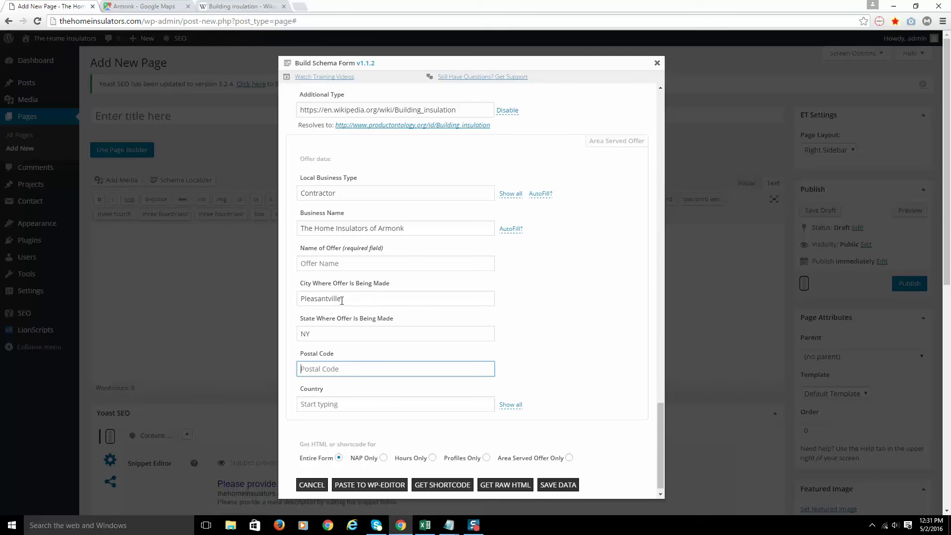
{"action": "left_click", "coordinate": [156, 6]}
Select Pleasantville on the map to view its place card with zip 10570
{"action": "left_click", "coordinate": [460, 272]}
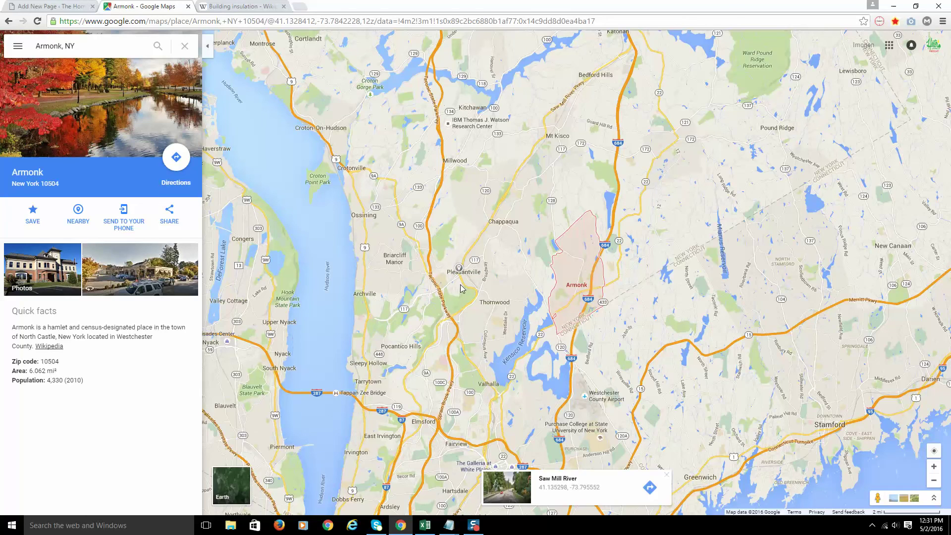
{"action": "left_click", "coordinate": [470, 272]}
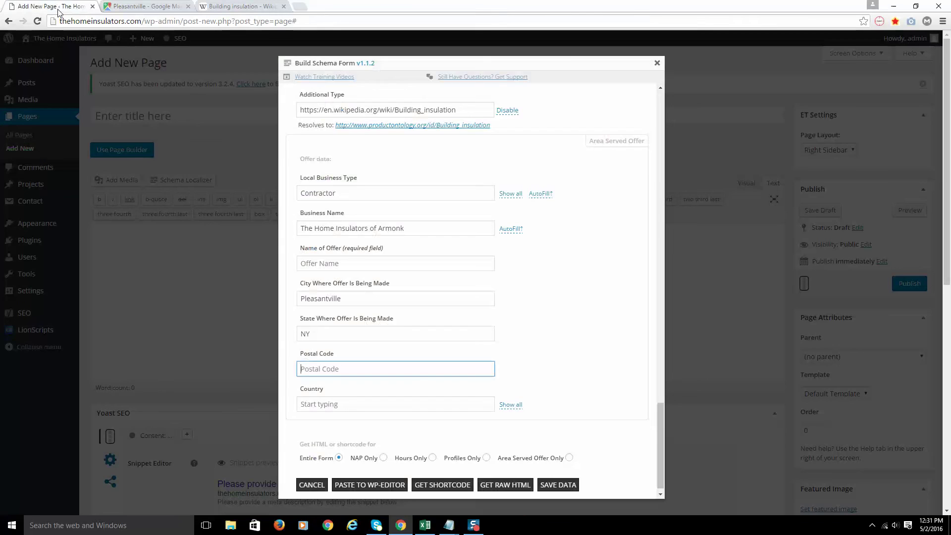
Enter postal code 10570 and choose United States as the offer's country
{"action": "left_click", "coordinate": [57, 7]}
{"action": "left_click", "coordinate": [419, 370]}
{"action": "type", "text": "10570"}
{"action": "left_click", "coordinate": [404, 400]}
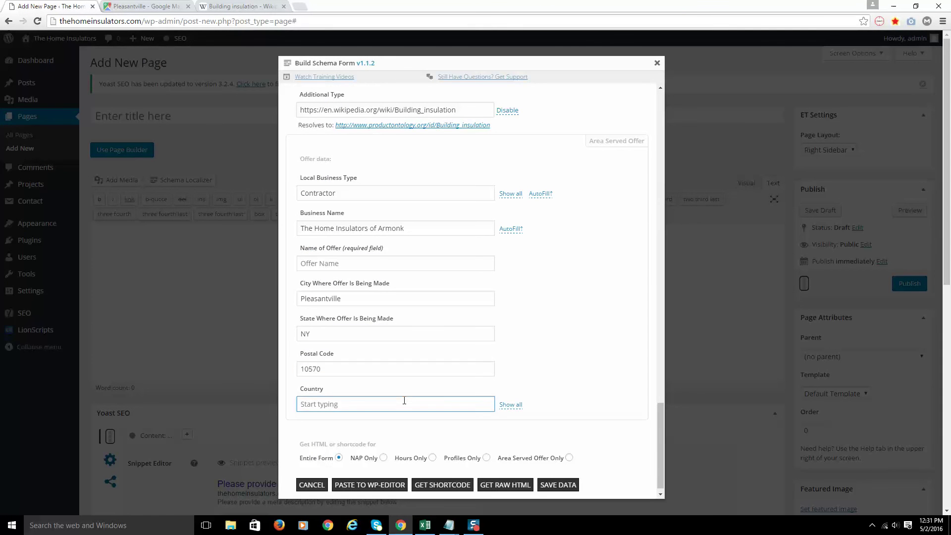
{"action": "type", "text": "Uni"}
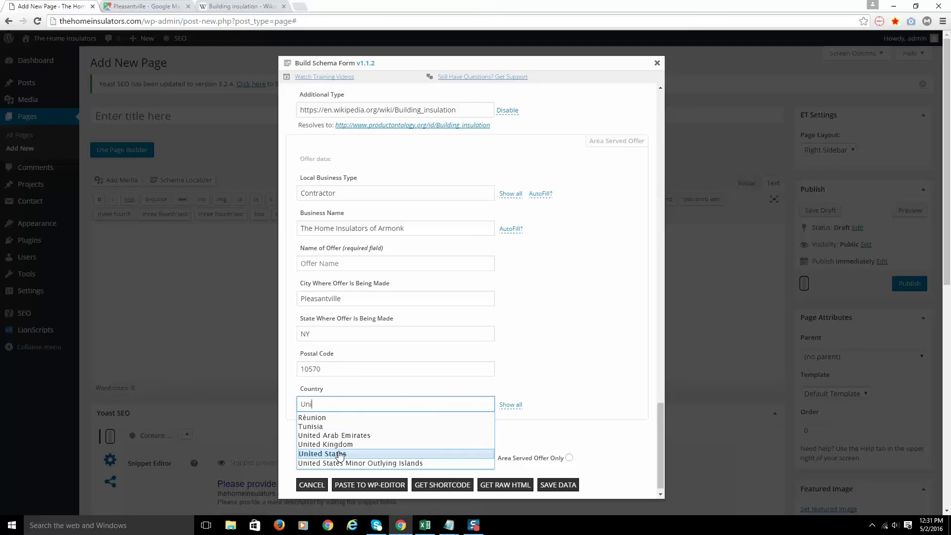
{"action": "left_click", "coordinate": [340, 453]}
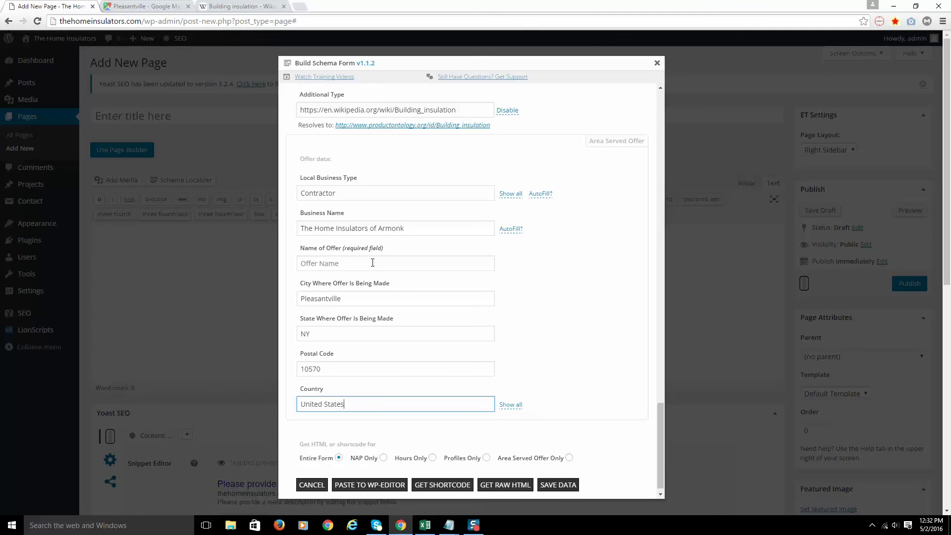
Enter 'Spray Foam Insulation' in the Name of Offer field
{"action": "left_click", "coordinate": [351, 264]}
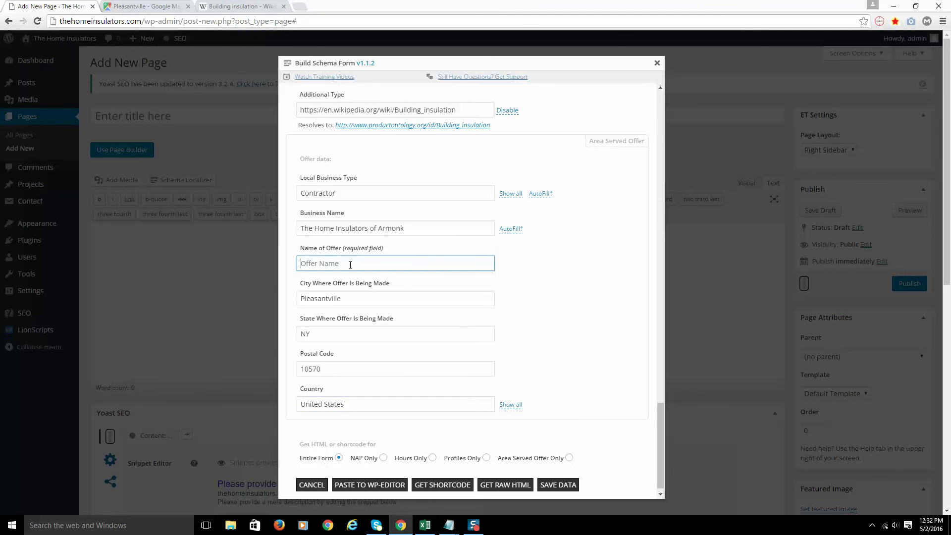
{"action": "type", "text": "Spray Foam Insulation"}
{"action": "left_click", "coordinate": [554, 315]}
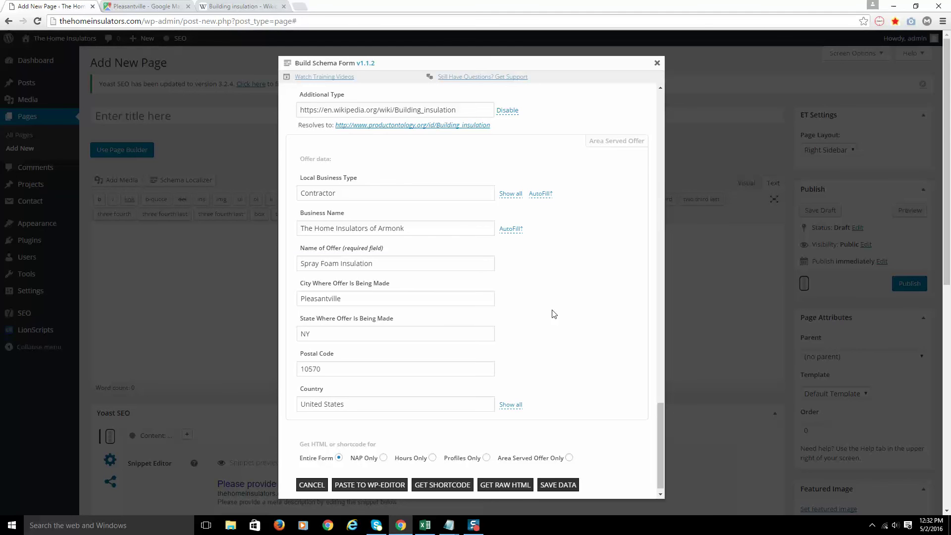